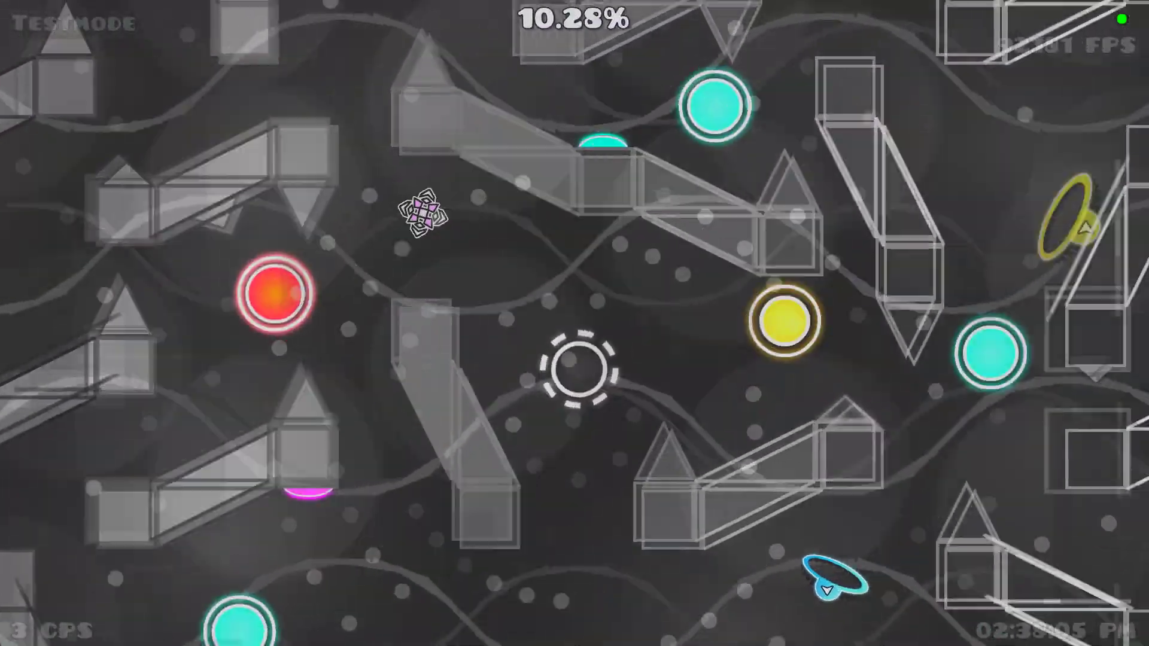
# Step: Pause the Mi Bombo test run, resume it, then restart from the beginning
pyautogui.press('Escape')
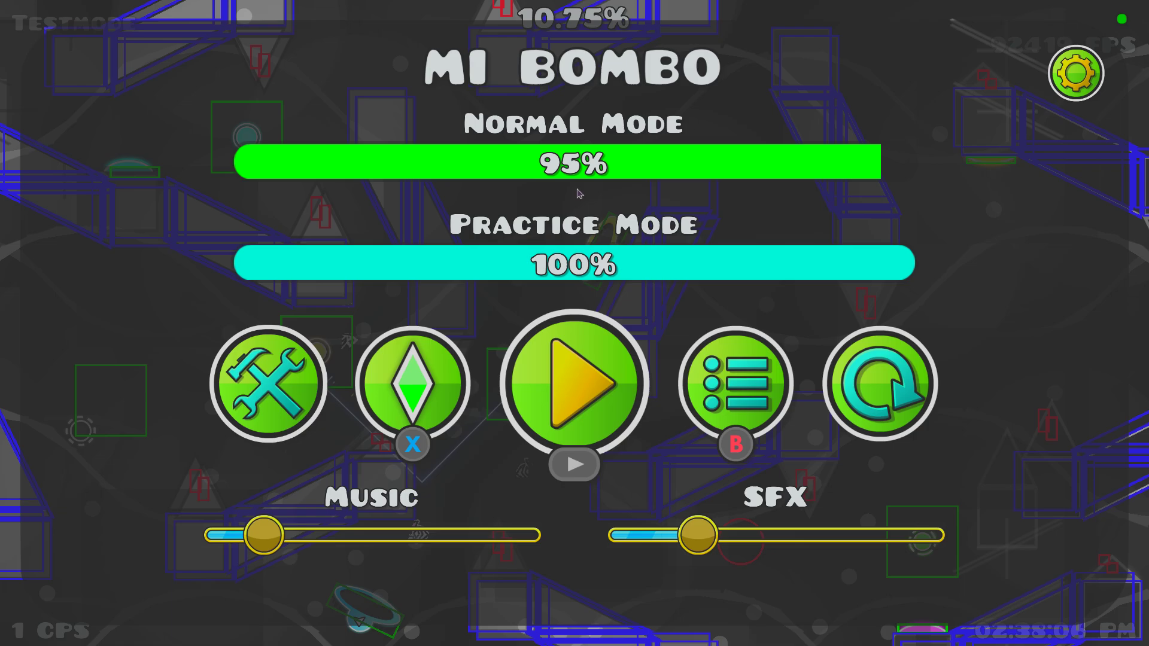
pyautogui.press('Escape')
pyautogui.press('r')
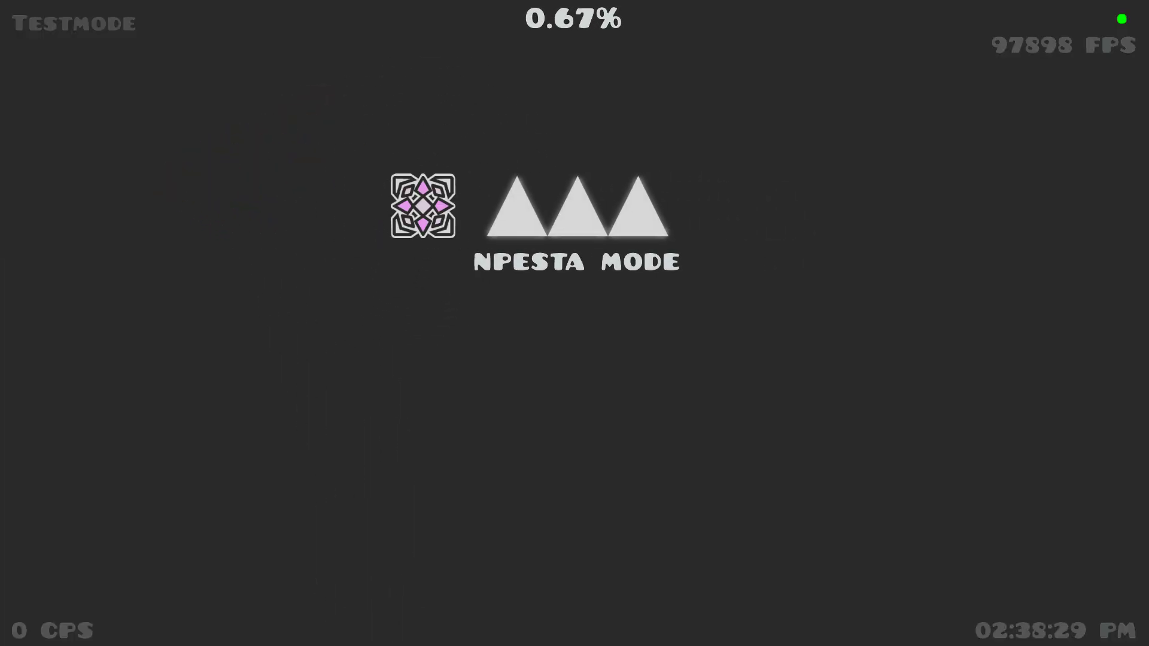
# Step: Pause and resume the Mi Bombo test run twice, continuing with hitboxes shown
pyautogui.press('Escape')
pyautogui.press('Escape')
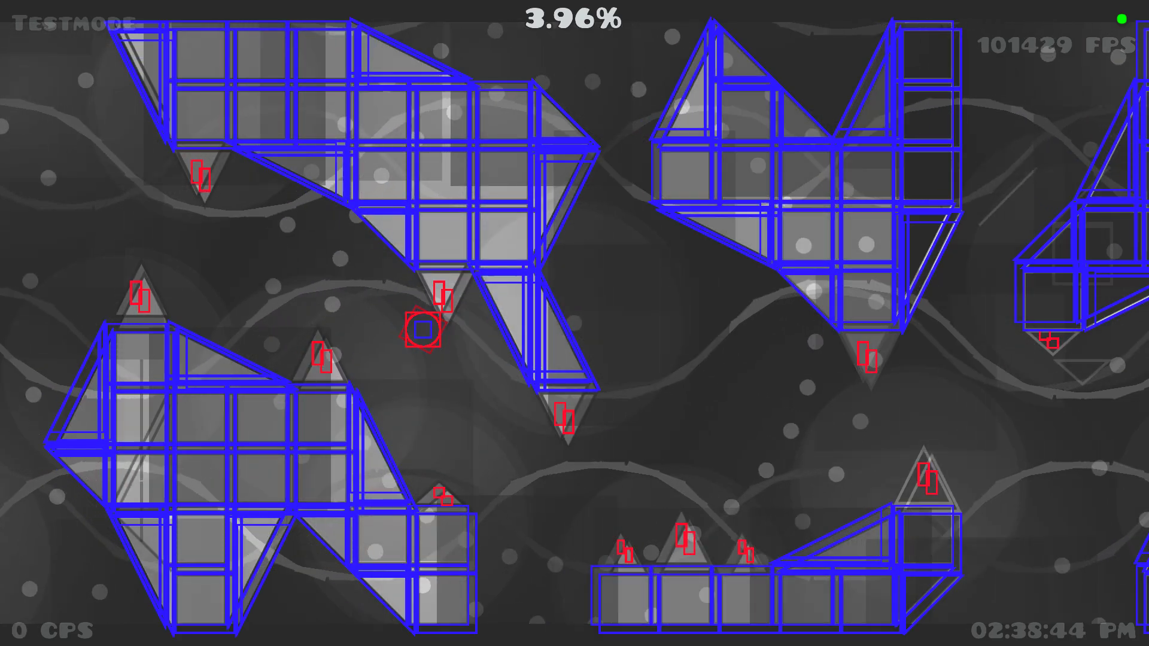
pyautogui.press('Escape')
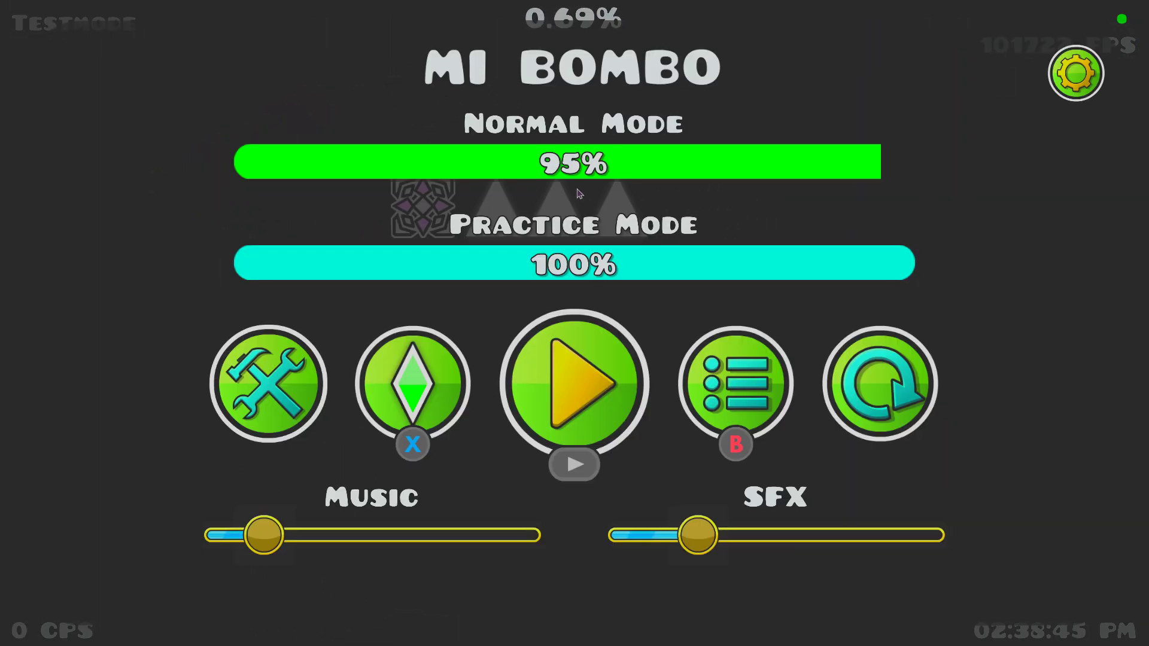
pyautogui.press('Escape')
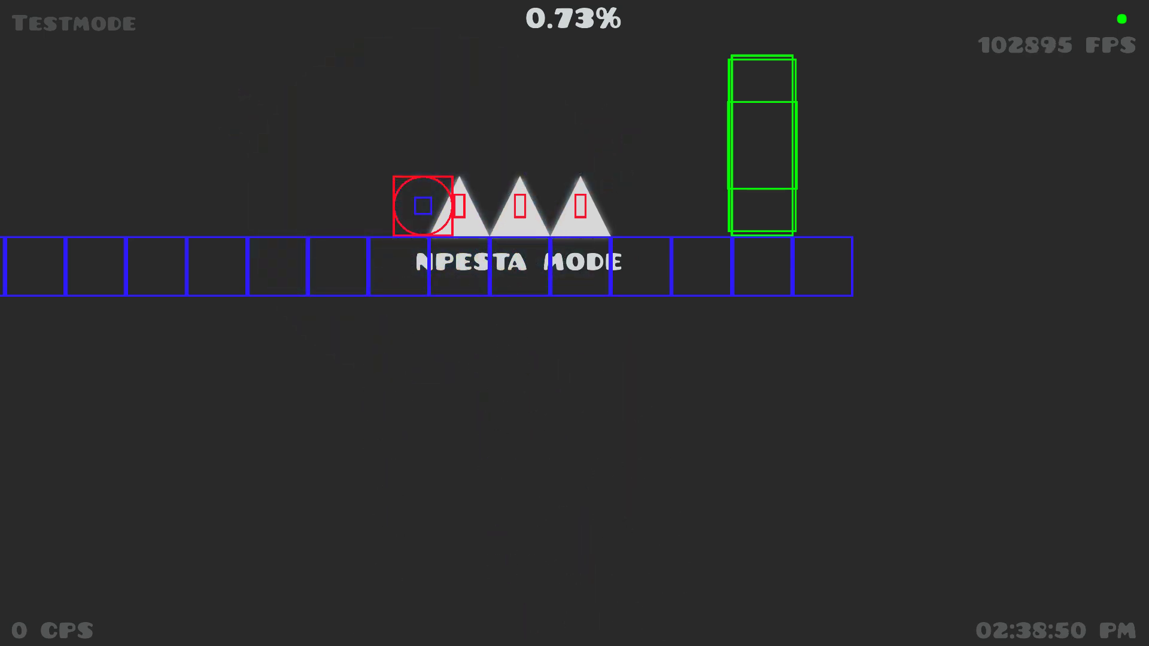